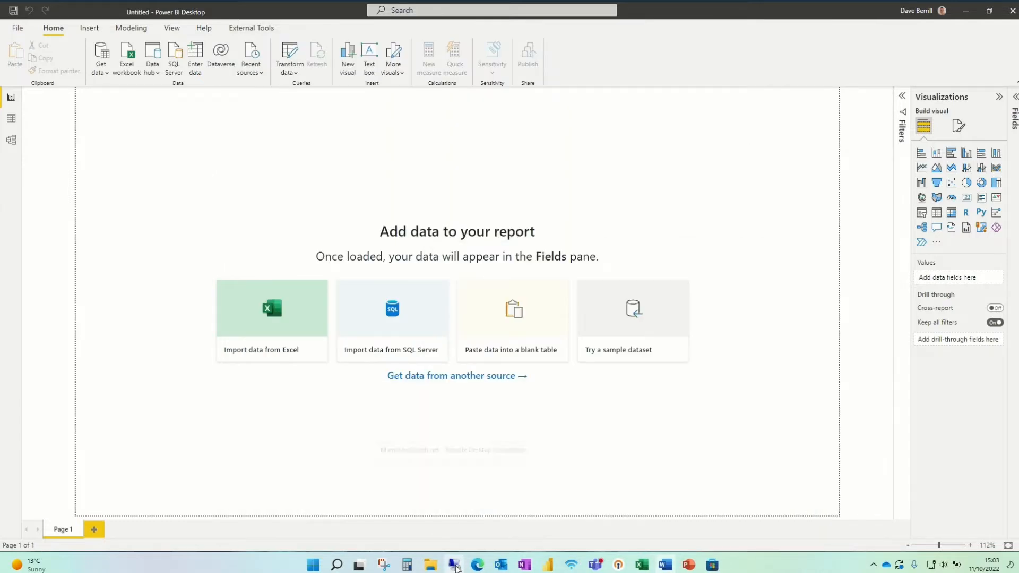
- Switch to the Edge window with the Windows 365 Business page to view the Cloud PC plans and pricing
mouse_move(688, 567)
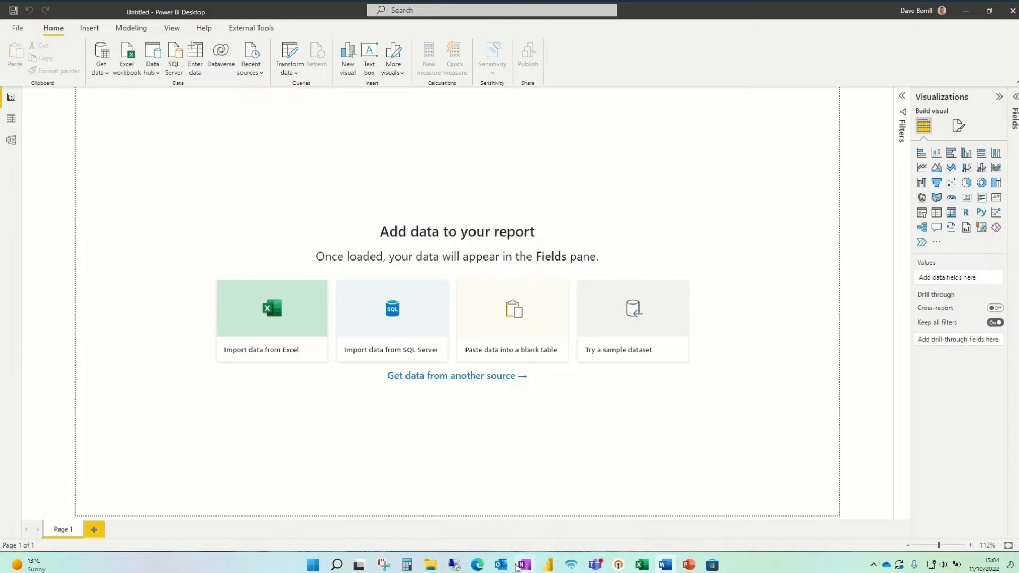
mouse_move(479, 566)
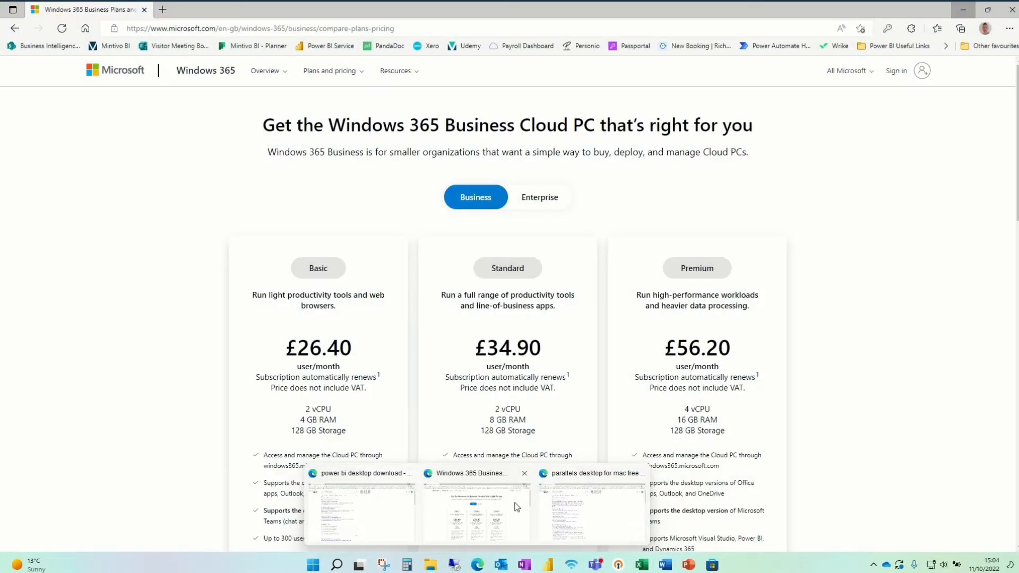
click(516, 507)
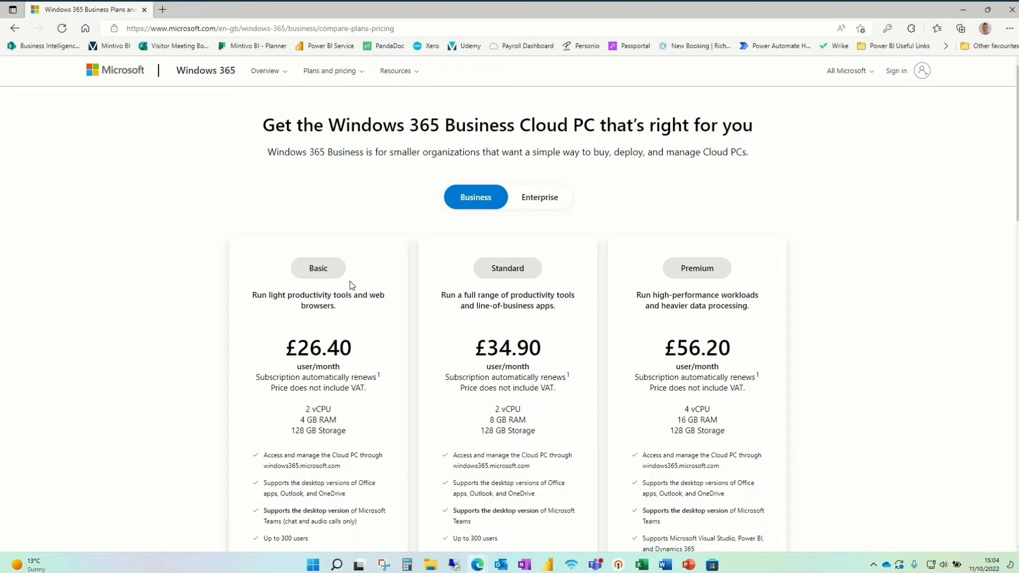
- Open the official Parallels Desktop 18 for Mac site from the Google results in the other Edge window and dismiss its cookie notice
mouse_move(479, 566)
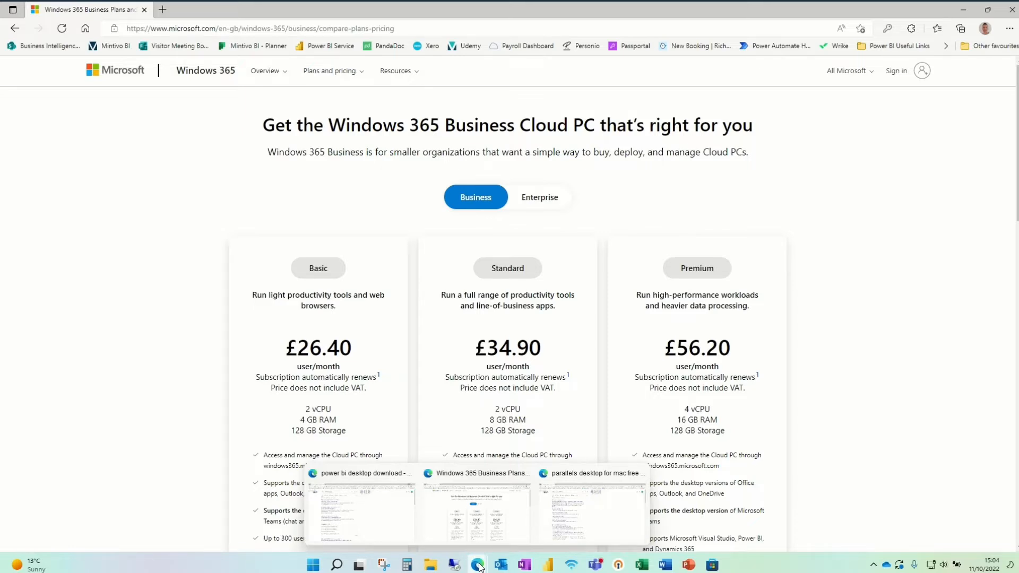
click(584, 515)
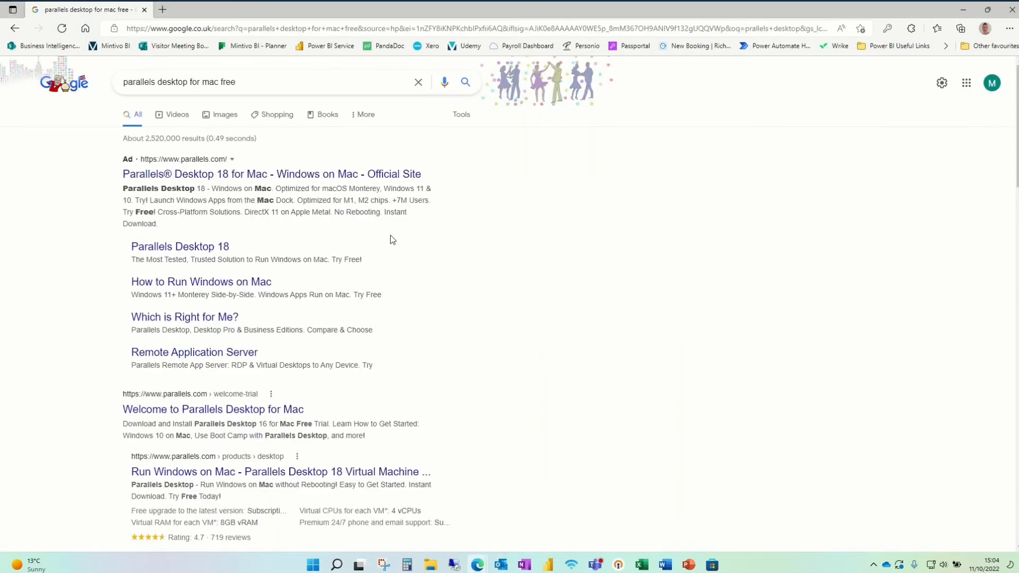
click(221, 176)
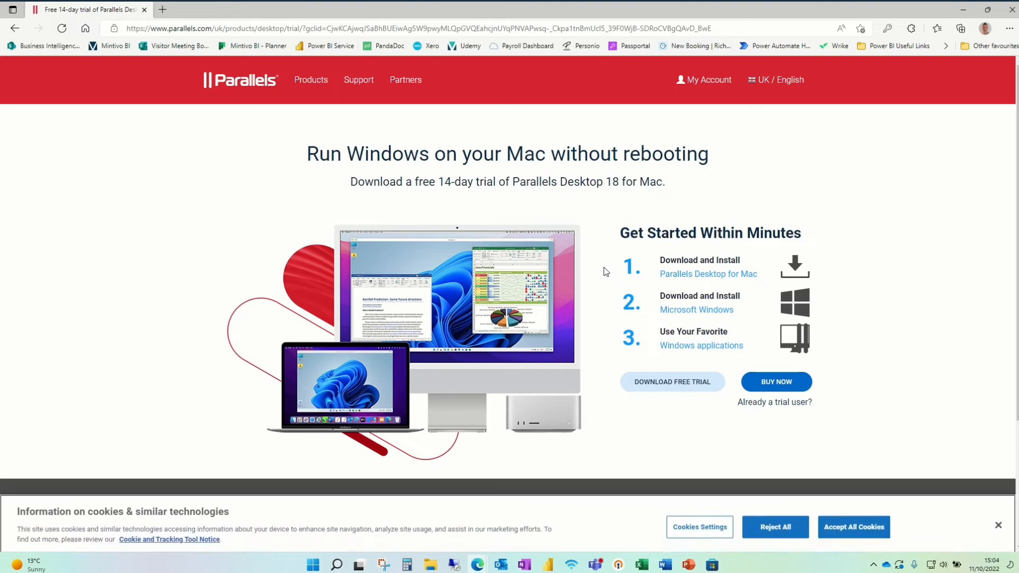
click(998, 525)
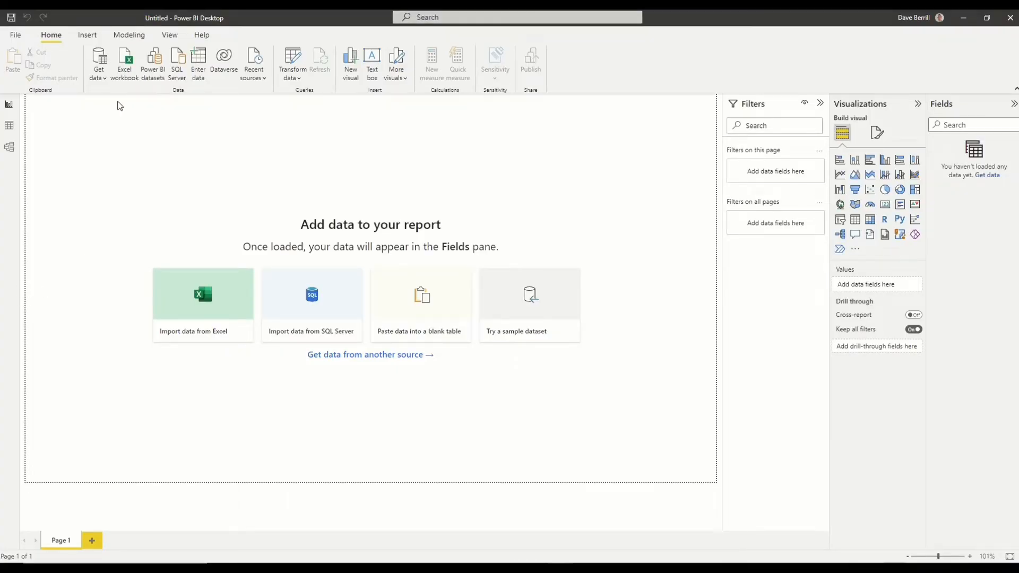
- Examine the full list of data source connectors available for import, and leave it without connecting
click(104, 79)
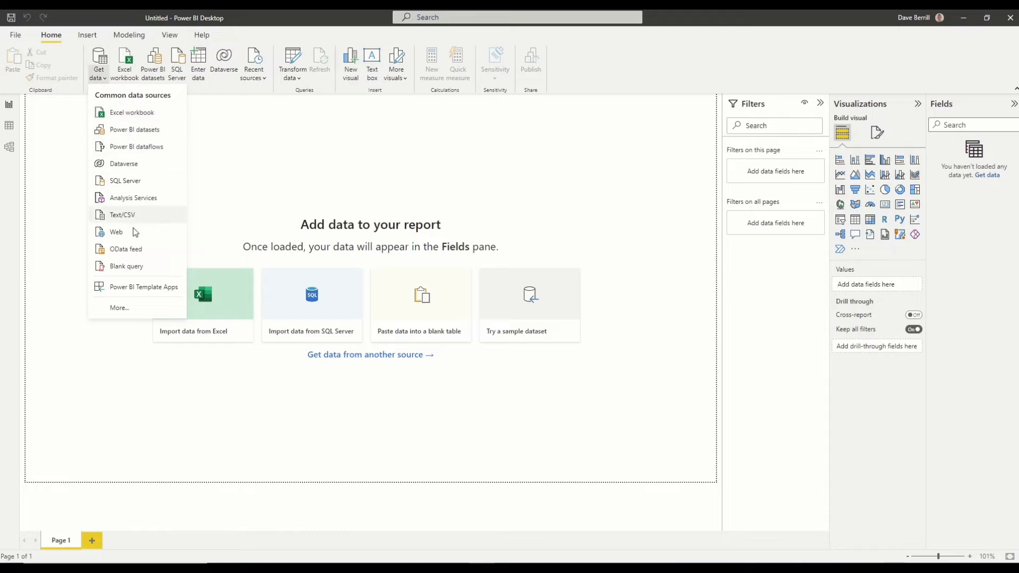
click(133, 311)
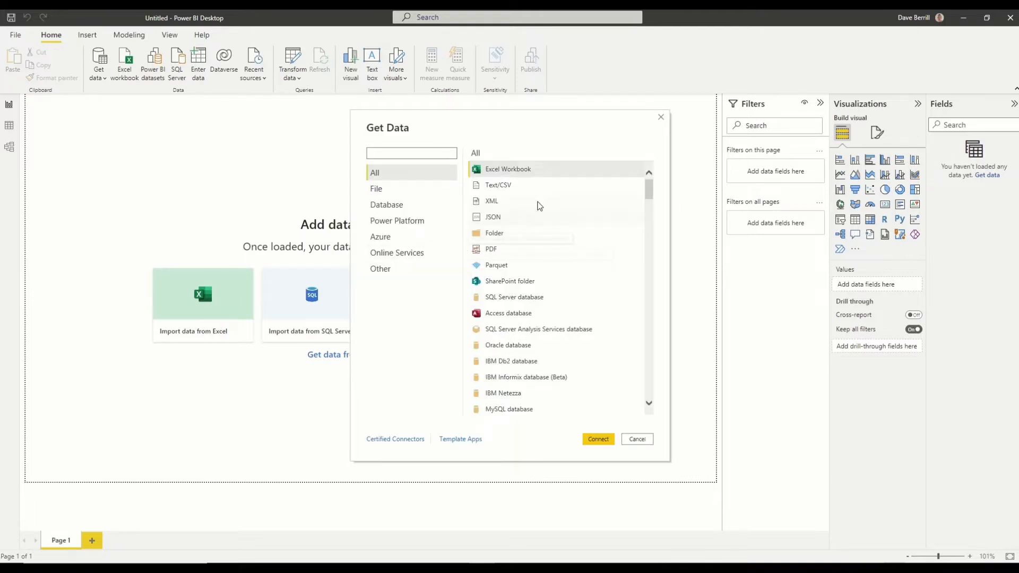
scroll(539, 202, down, 3)
scroll(539, 202, down, 8)
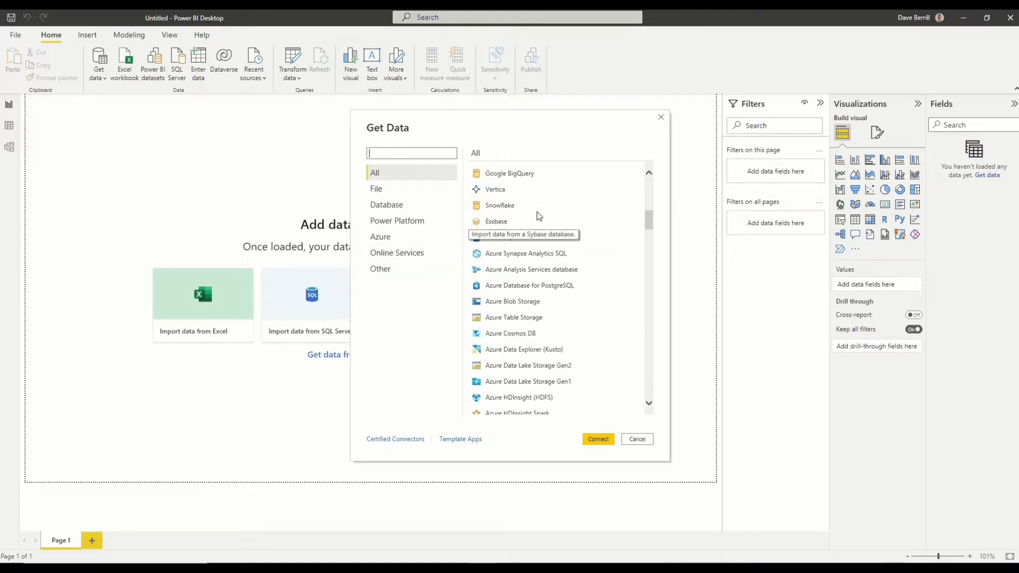
scroll(539, 219, down, 10)
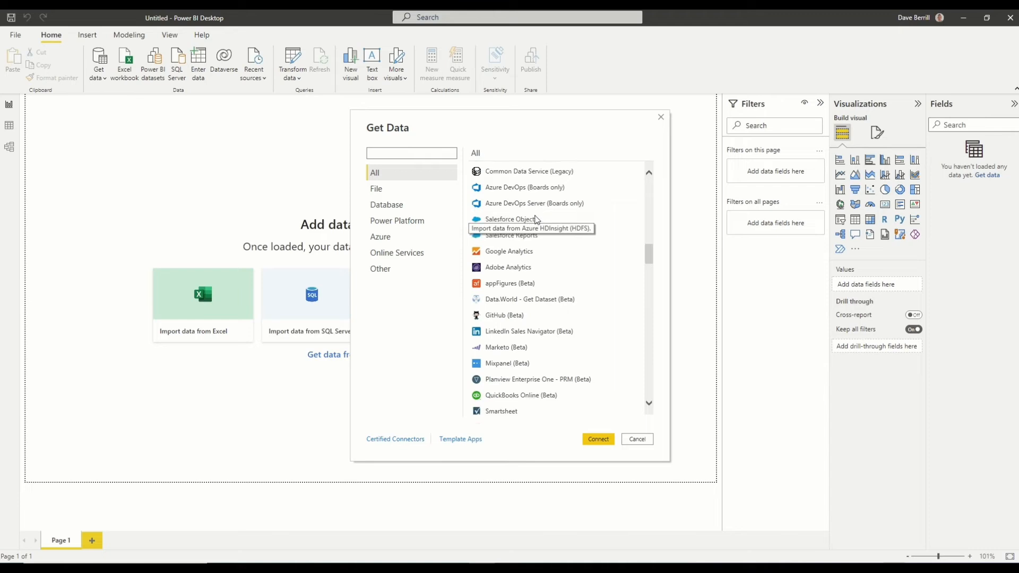
scroll(539, 222, down, 10)
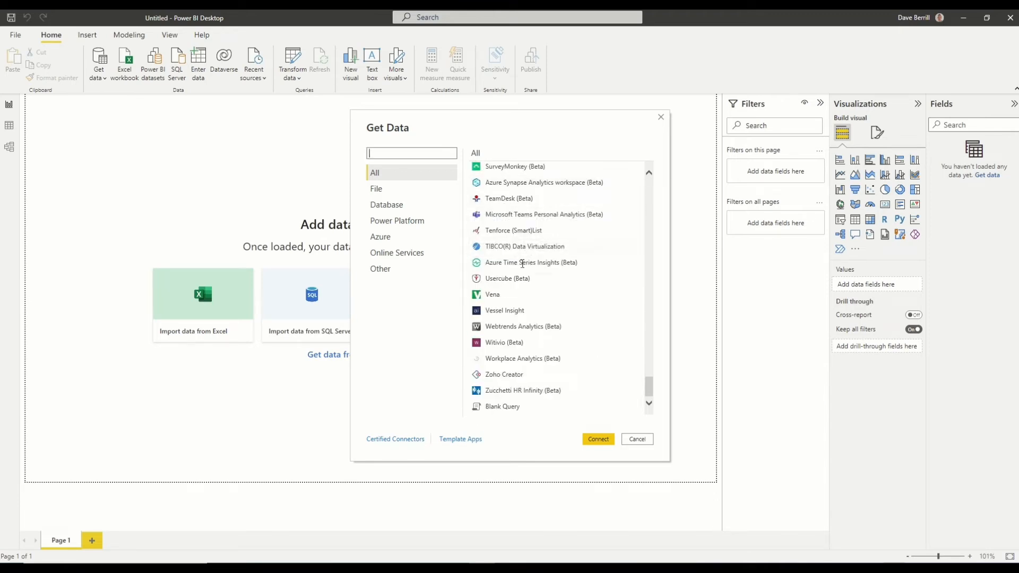
click(649, 441)
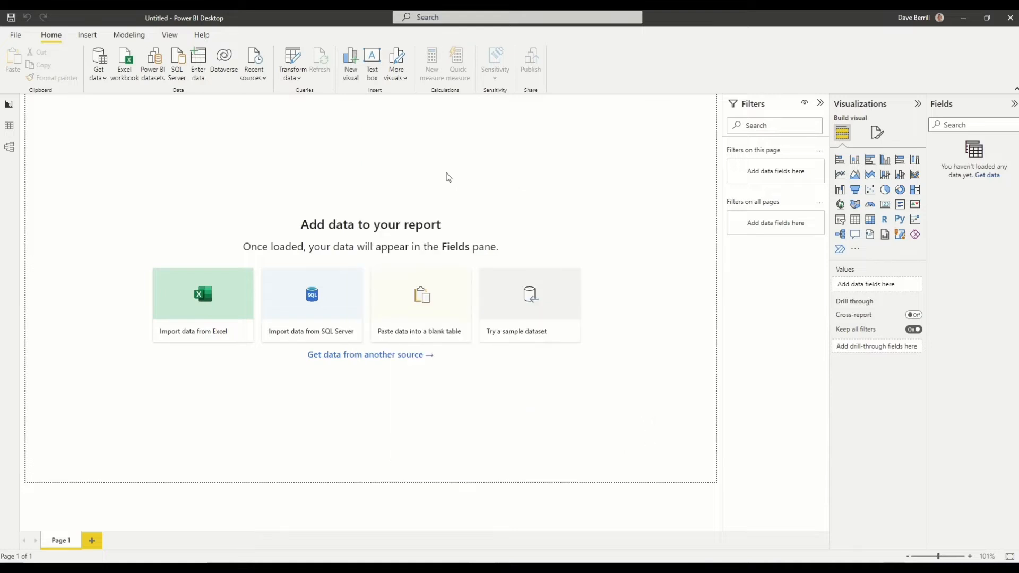
- Load the Sales Figures table from the D365 Sales Sample Excel workbook and expand its list of fields
click(126, 74)
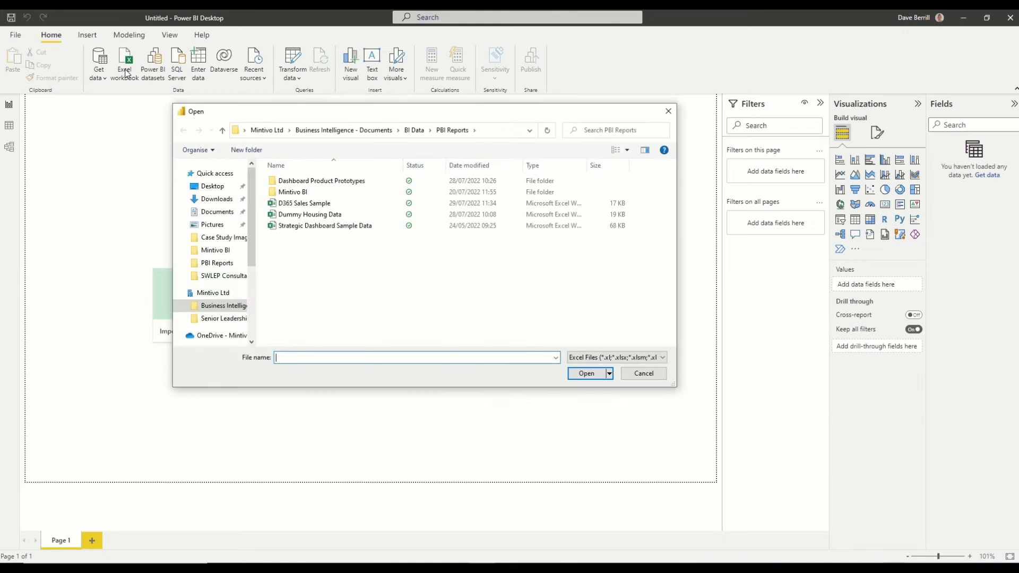
double_click(312, 205)
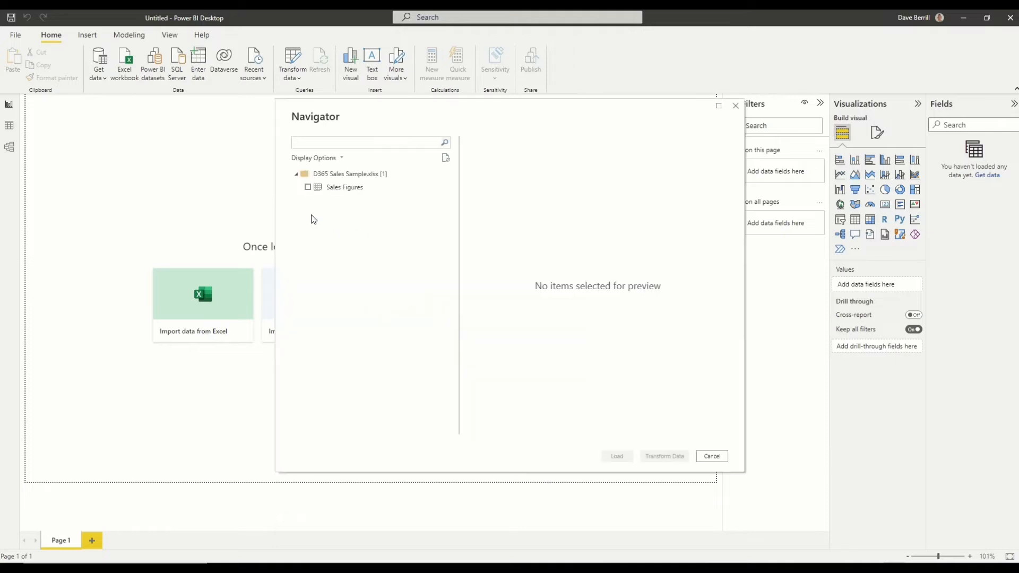
click(308, 188)
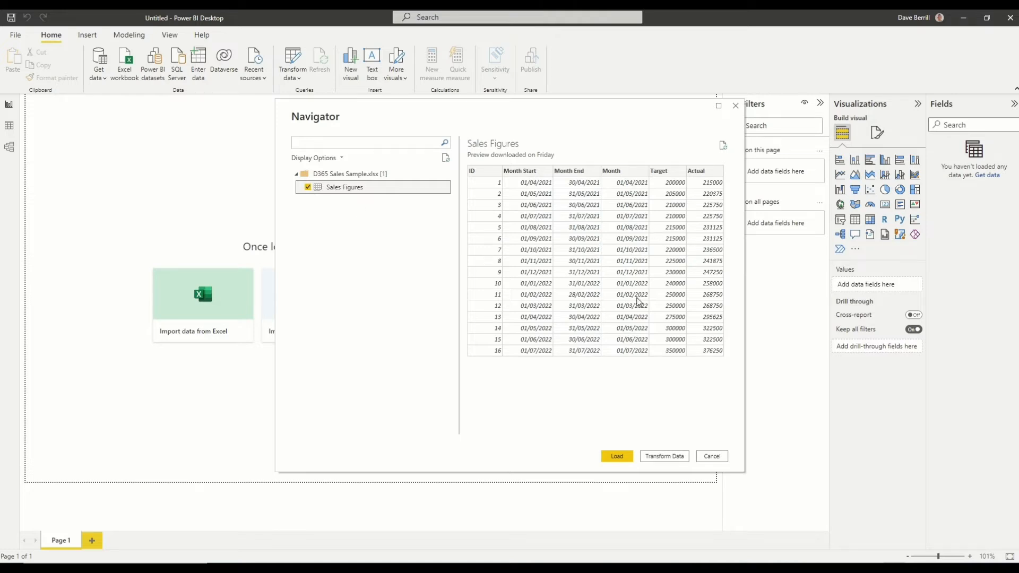
click(617, 457)
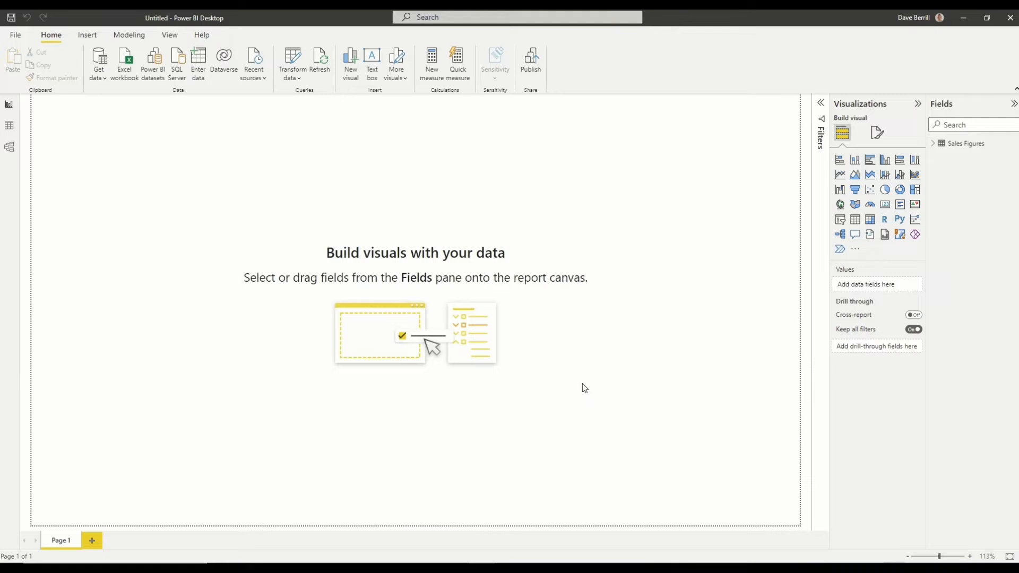
click(934, 143)
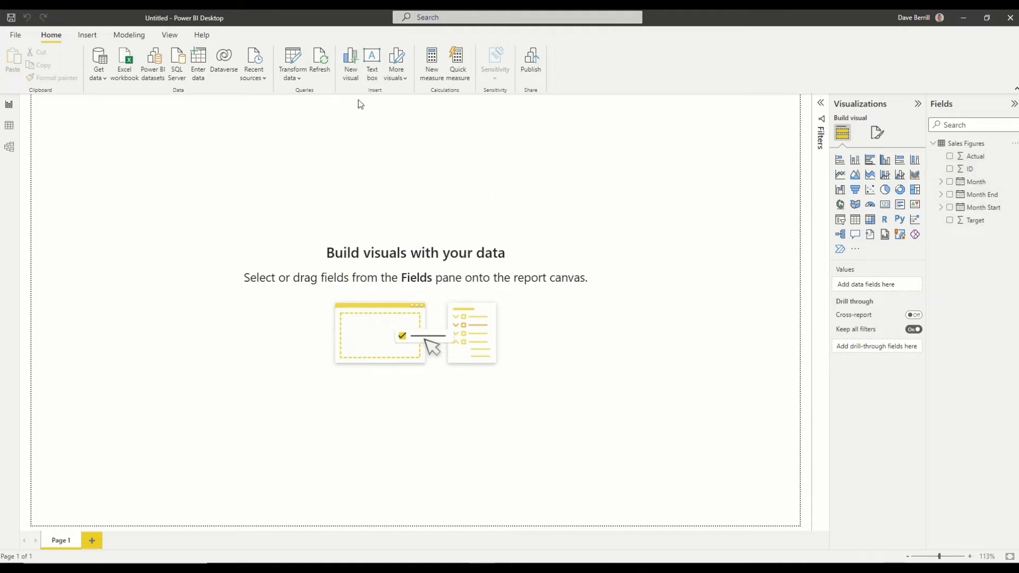
click(324, 67)
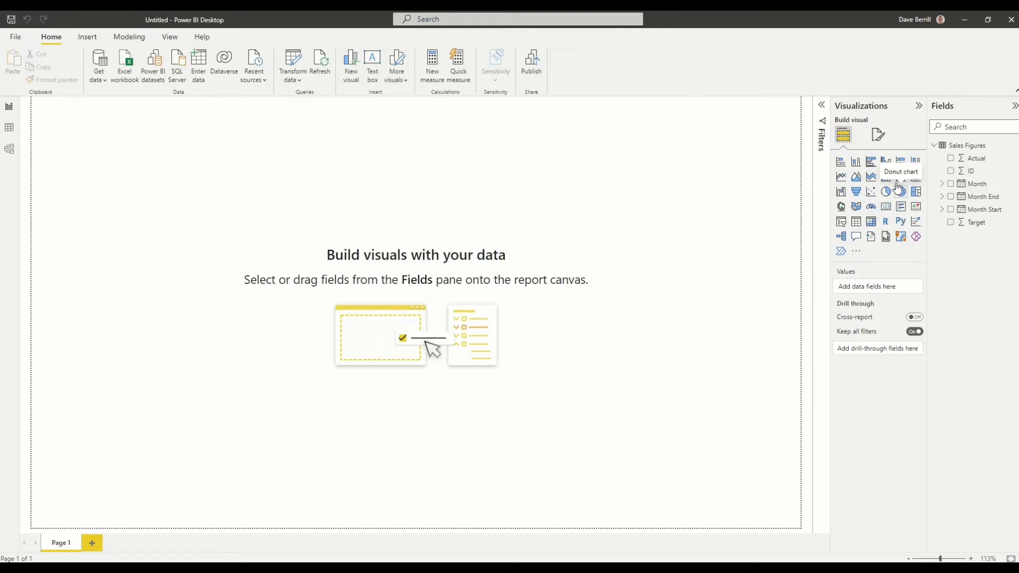
- Add a clustered column chart to the page, enlarge it and move it to the right half of the canvas
click(887, 163)
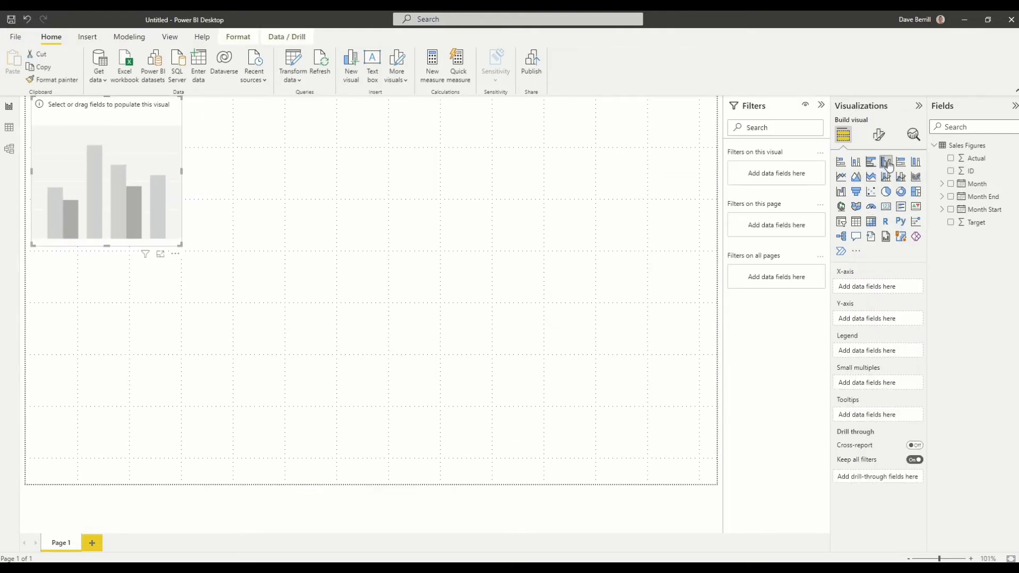
drag(181, 244, 364, 368)
drag(312, 175, 567, 210)
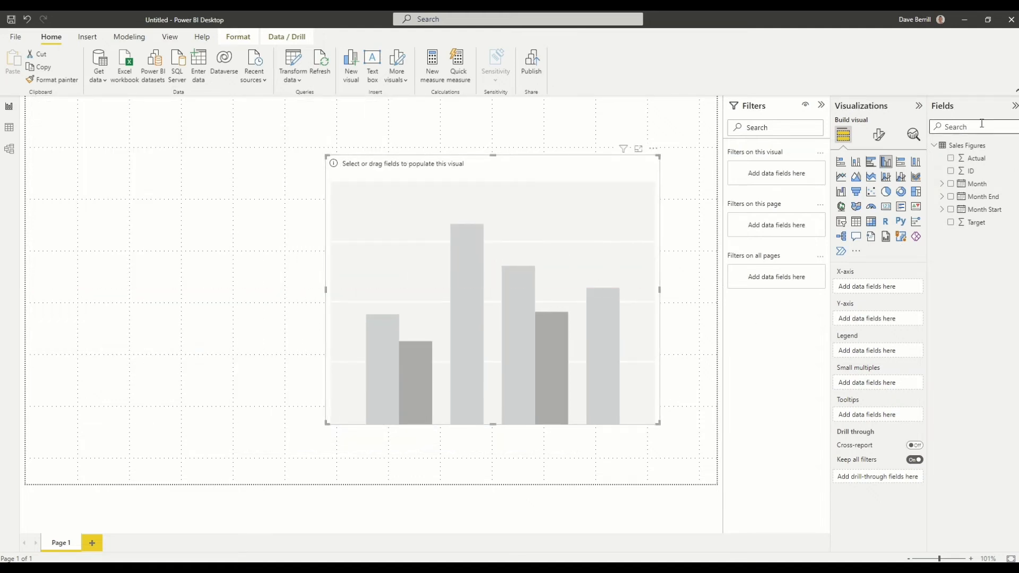
- Plot Actual on the Y-axis against Month on the X-axis, using the plain Month field instead of the date hierarchy
drag(975, 158, 884, 320)
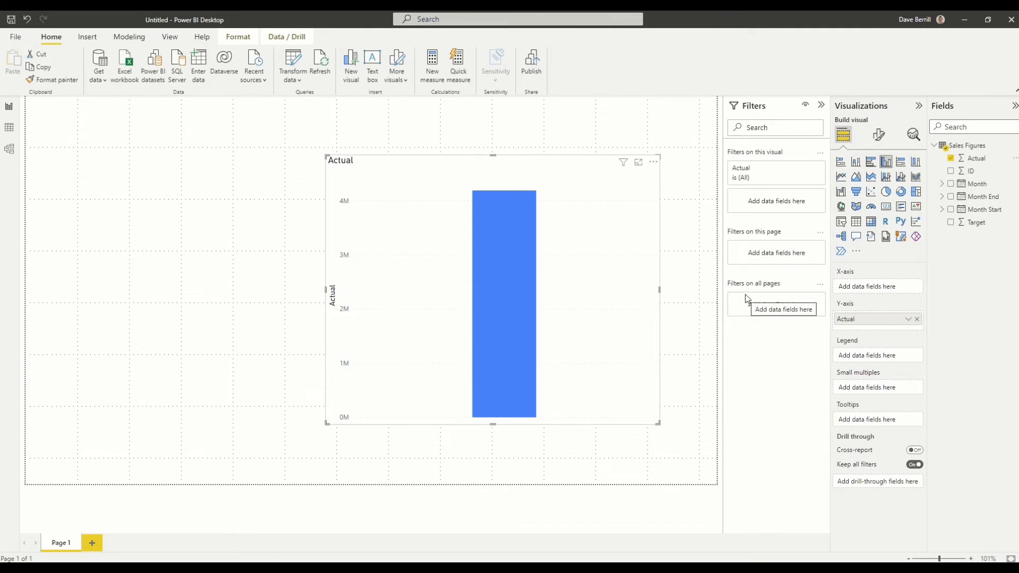
drag(977, 183, 880, 286)
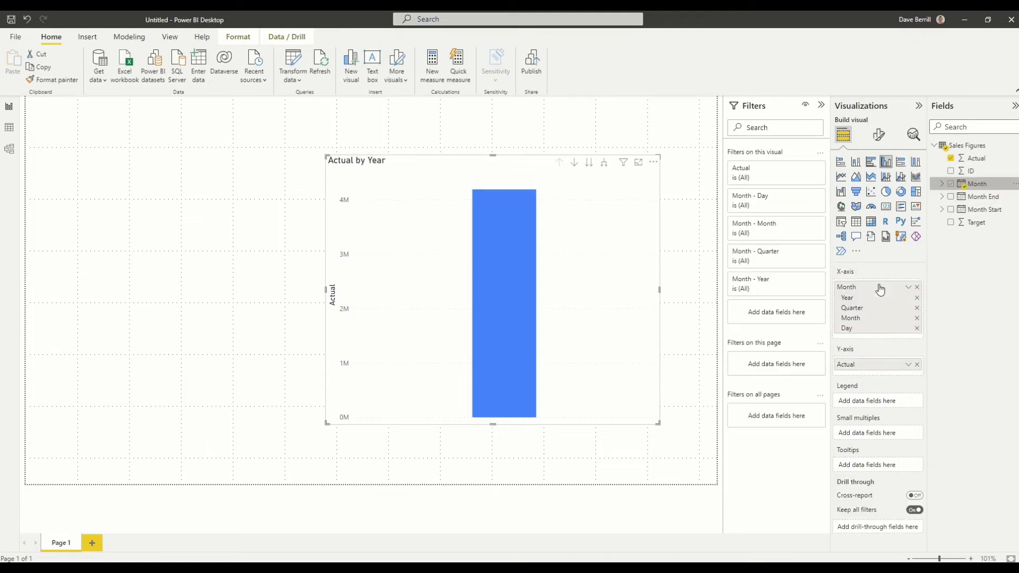
click(909, 288)
click(945, 345)
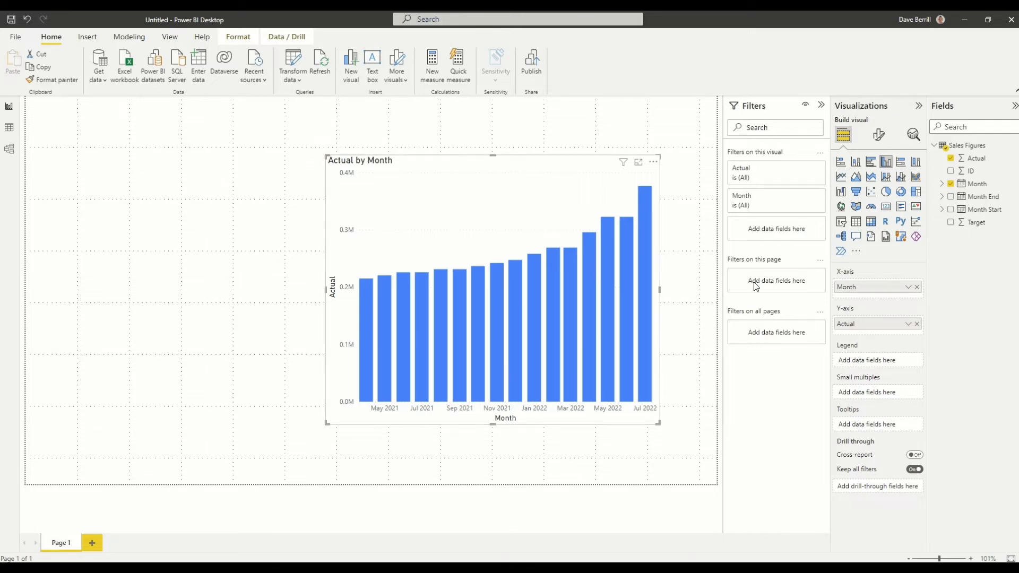
- Filter the chart by Month End with a relative date filter showing items in this year, and apply it
drag(973, 201, 767, 231)
click(766, 265)
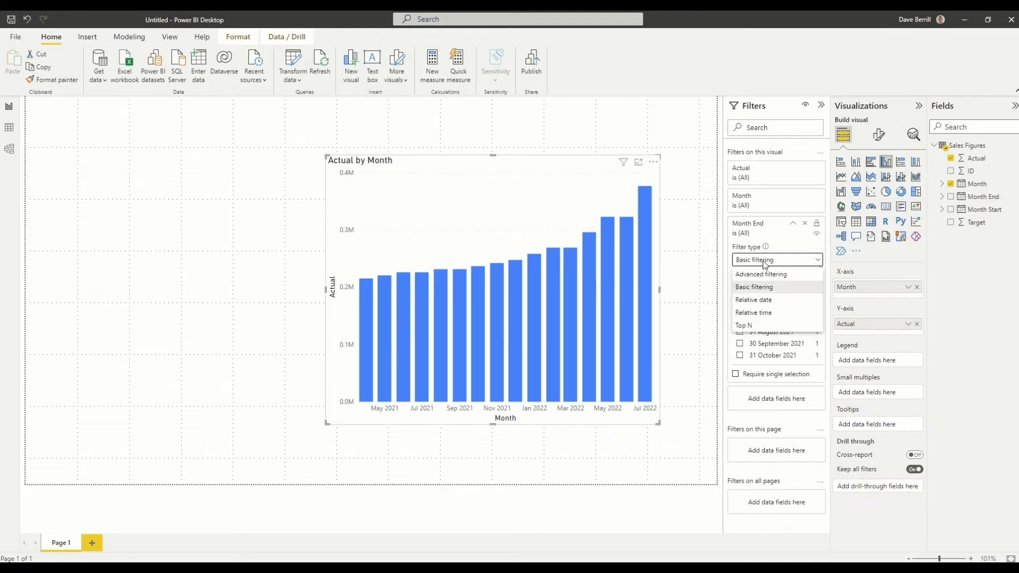
click(765, 298)
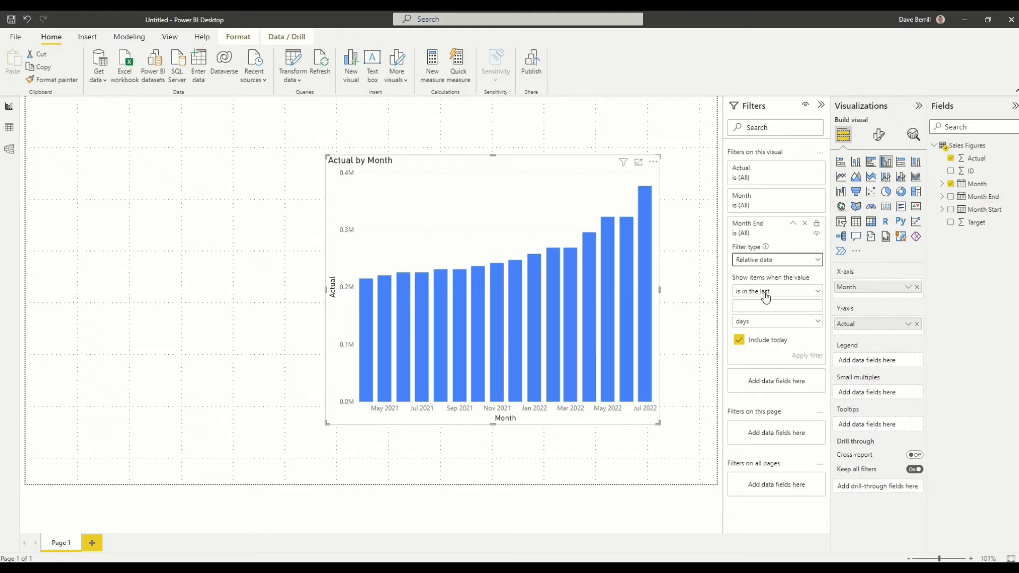
click(766, 298)
click(763, 330)
click(764, 307)
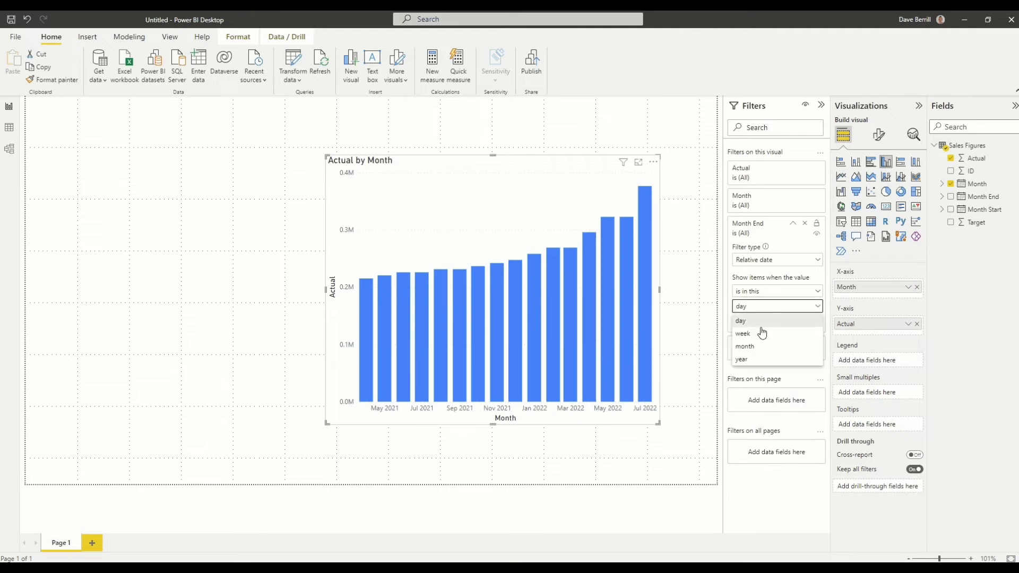
click(743, 359)
click(803, 325)
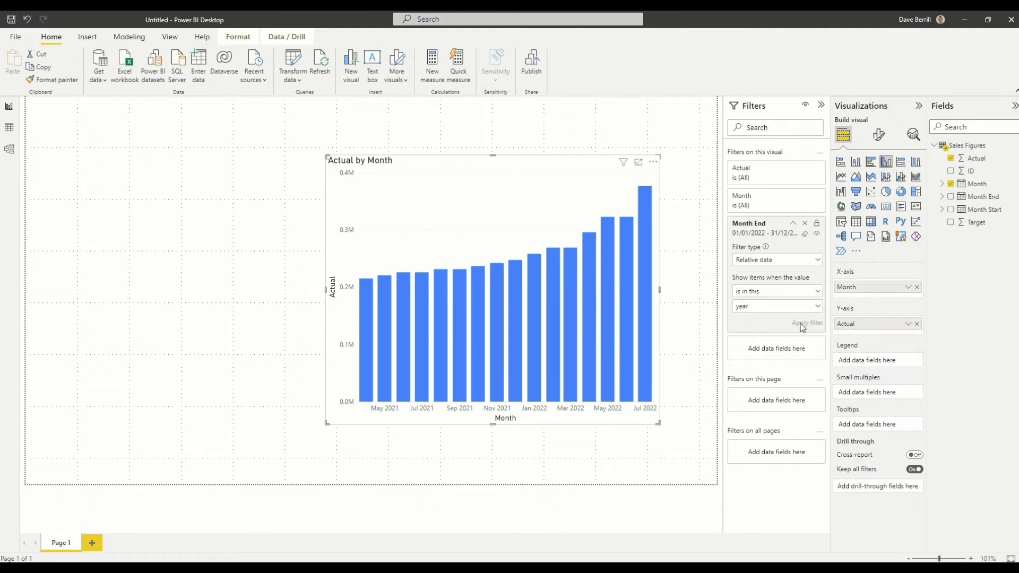